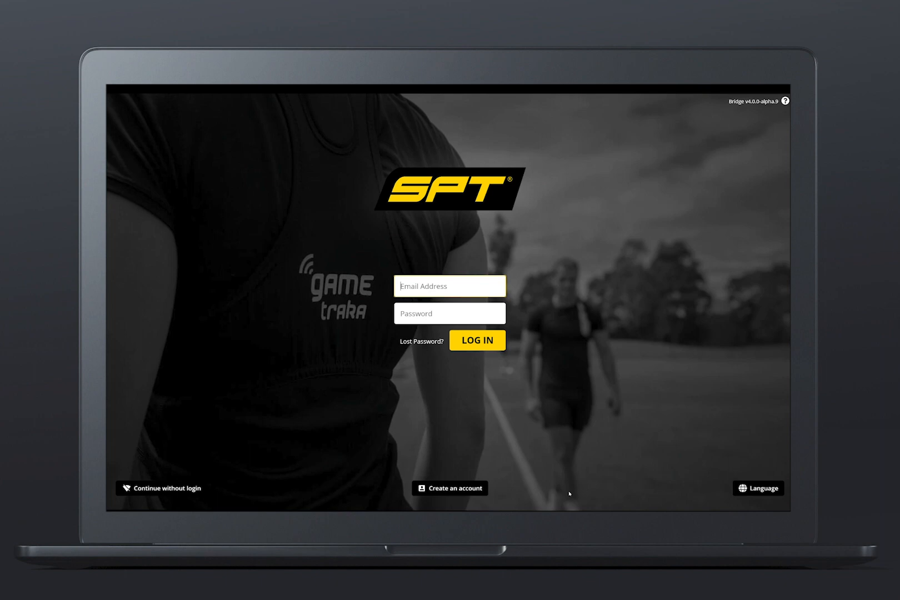
Step: Log in to SPT Bridge with the account email and password
key("Tab")
type("••••••••••")
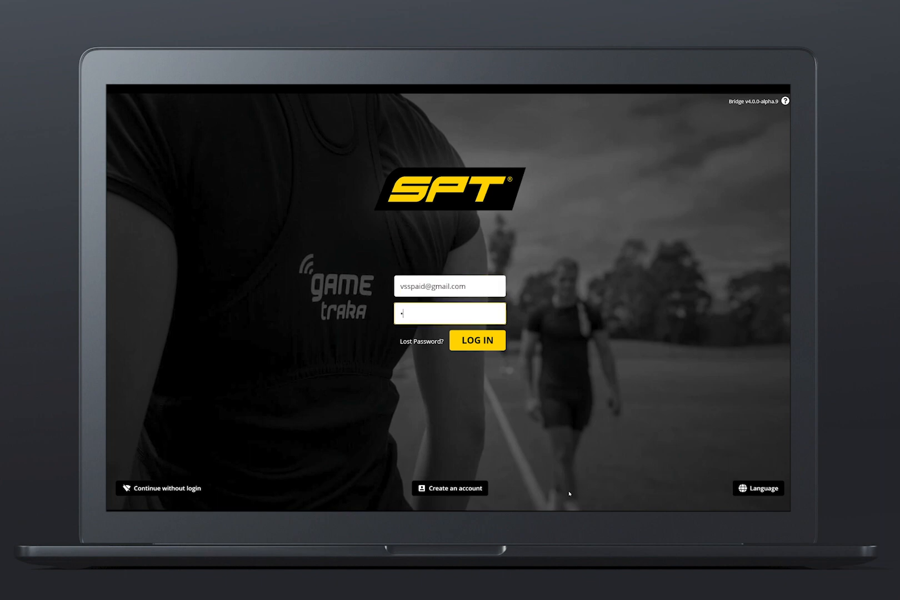
left_click(480, 344)
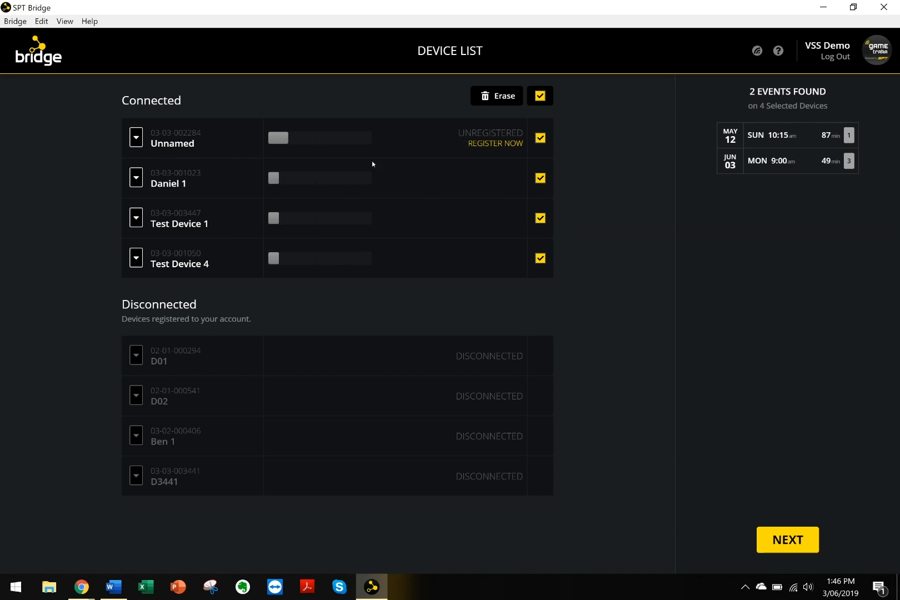
Step: Register the unnamed device under the name 12 Ben
left_click(485, 146)
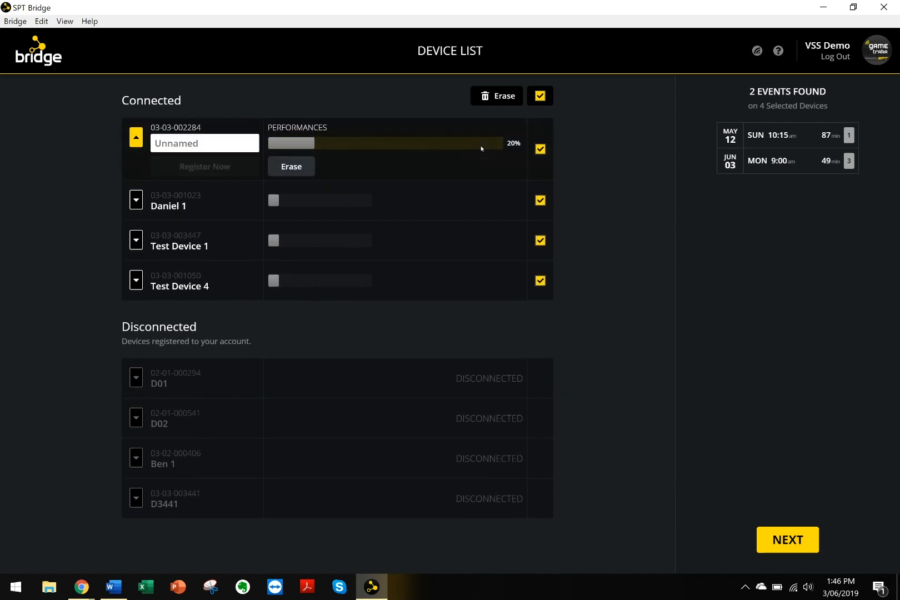
type("12")
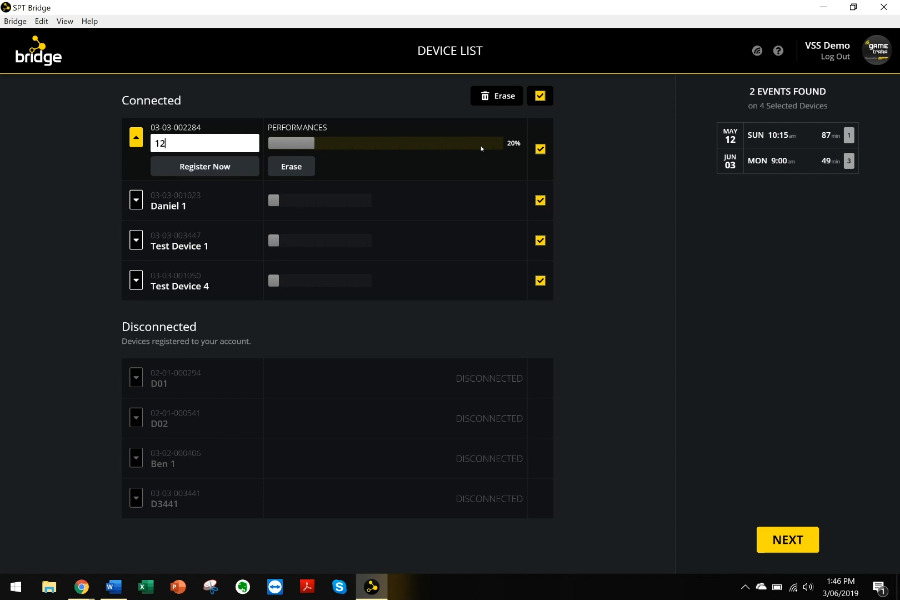
type(" Ben")
left_click(205, 167)
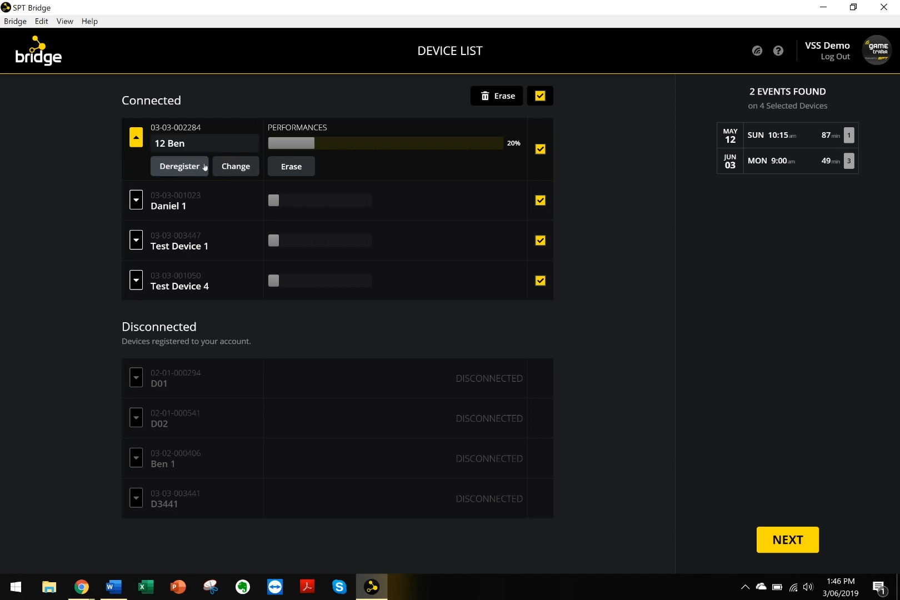
left_click(106, 167)
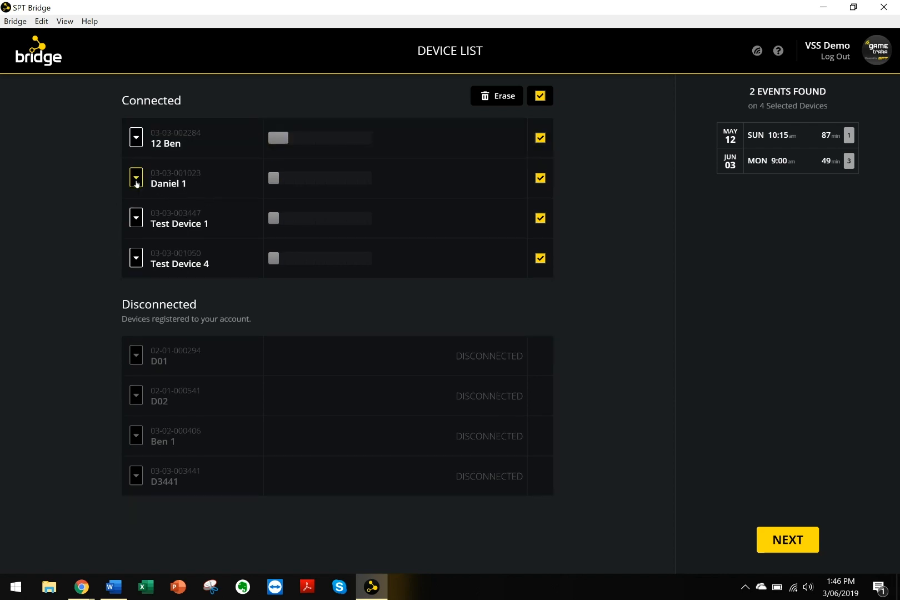
Step: Rename the Daniel 1 device to 1 Daniel and save it
left_click(136, 178)
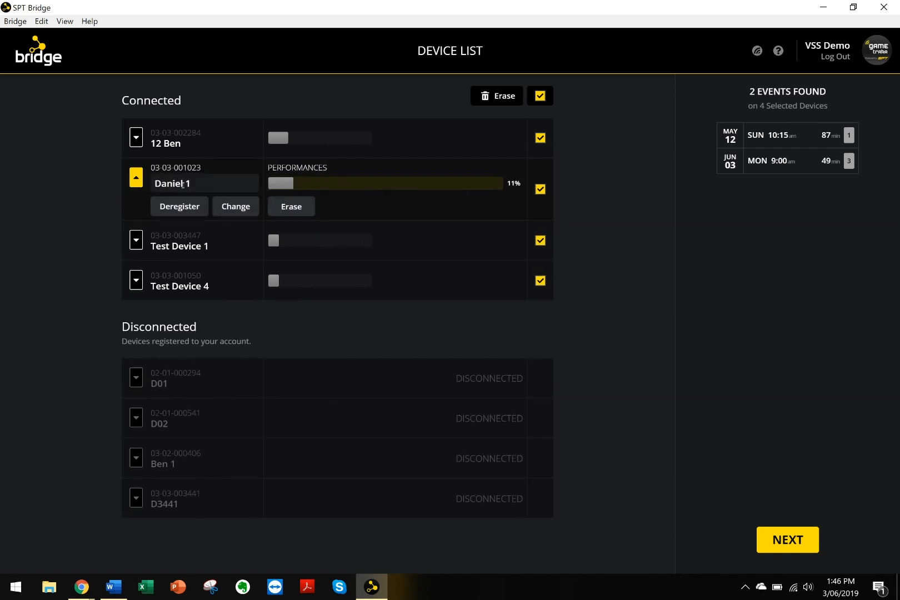
left_click(196, 185)
key("BackSpace")
key("BackSpace")
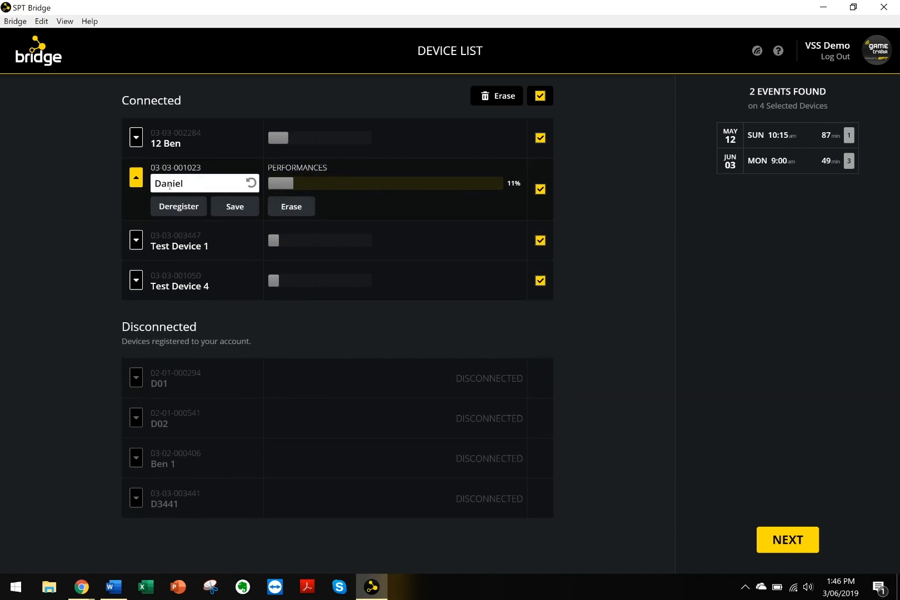
key("Home")
type("1")
left_click(236, 207)
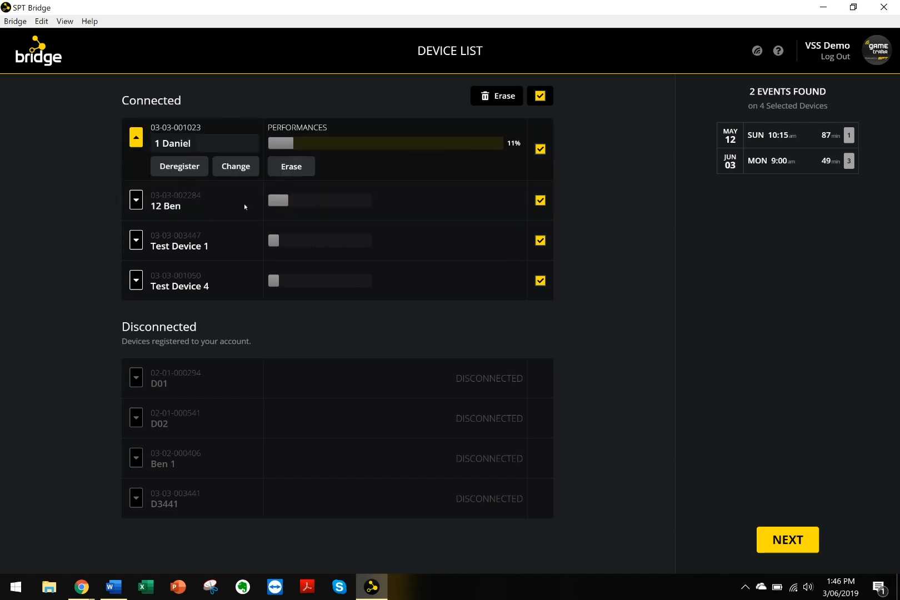
left_click(161, 256)
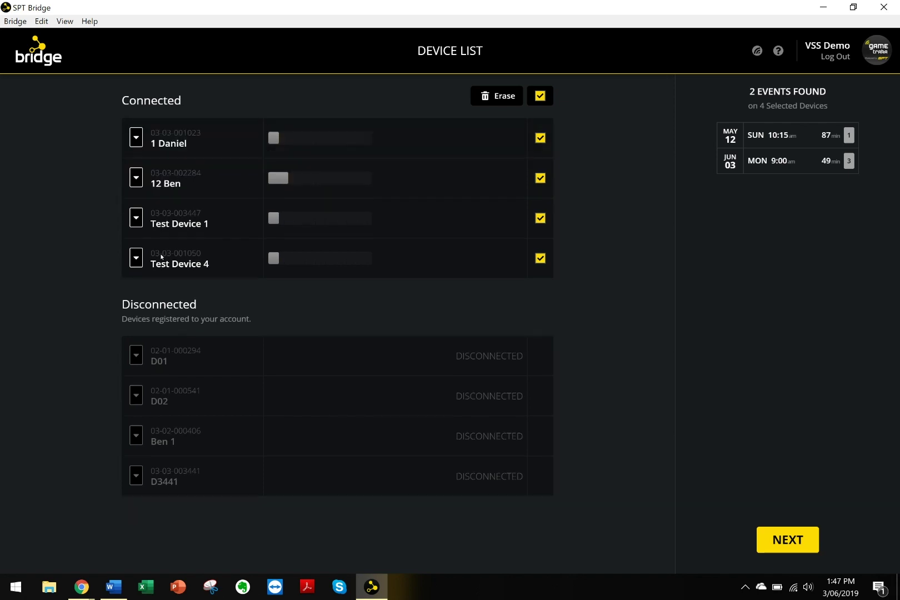
Step: Rename Test Device 1 to 21 Jess and save it
left_click(136, 220)
left_click(234, 247)
left_click(229, 224)
key("BackSpace")
key("BackSpace")
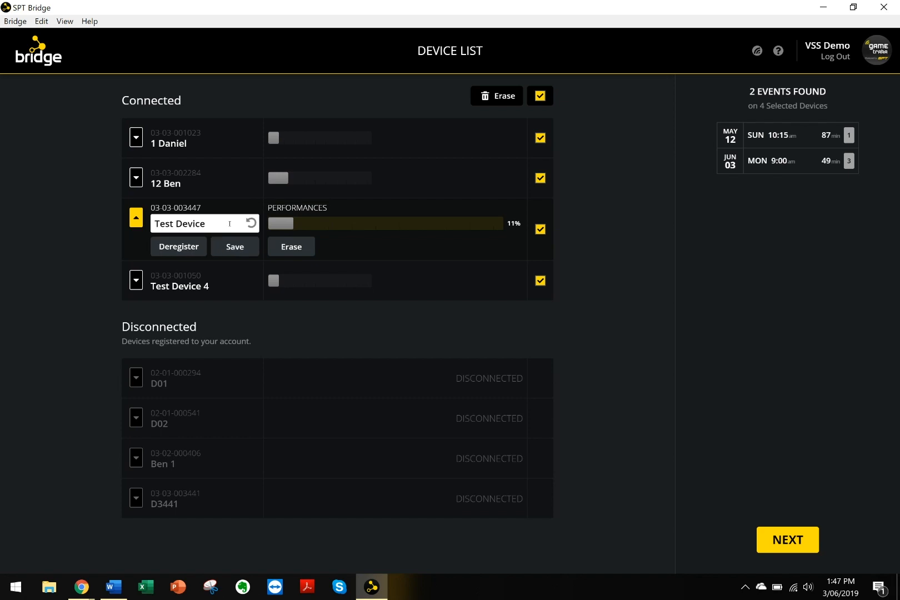
key("BackSpace")
key("Home")
type("21")
left_click_drag(221, 223, 171, 224)
type("Jes")
type("s")
left_click(235, 247)
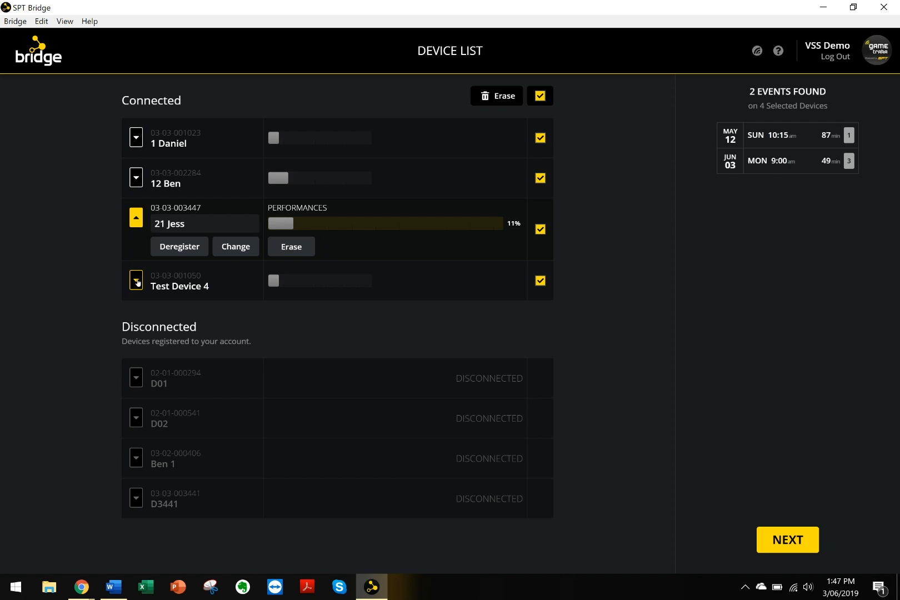
left_click(136, 218)
Step: Rename Test Device 4 to 27 Michael and save it
left_click(136, 258)
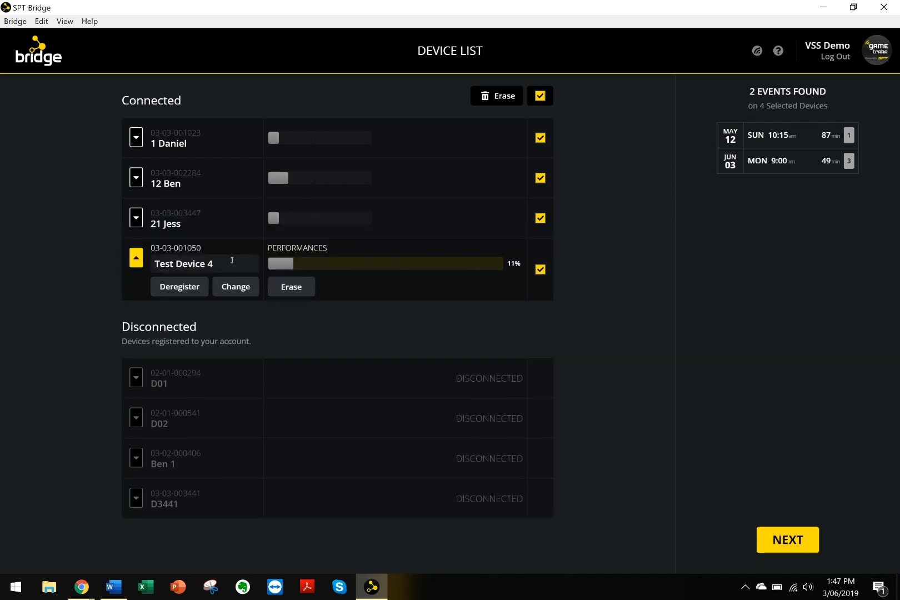
left_click(219, 261)
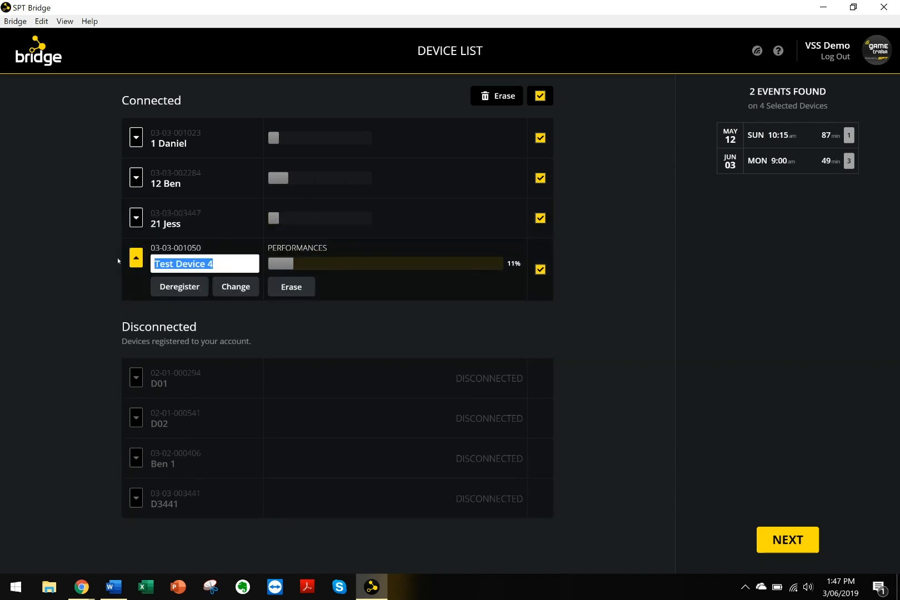
type("27 Michael")
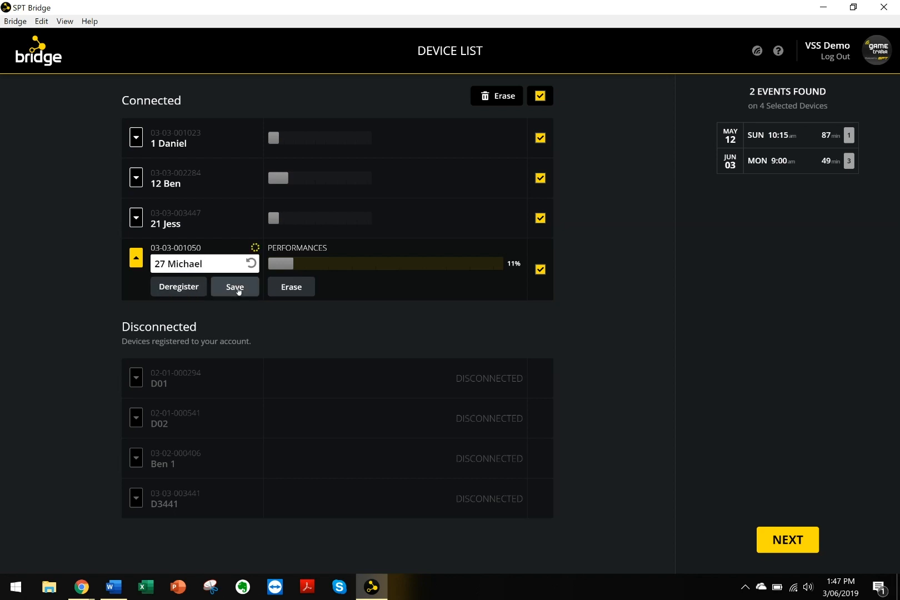
left_click(235, 287)
left_click(94, 269)
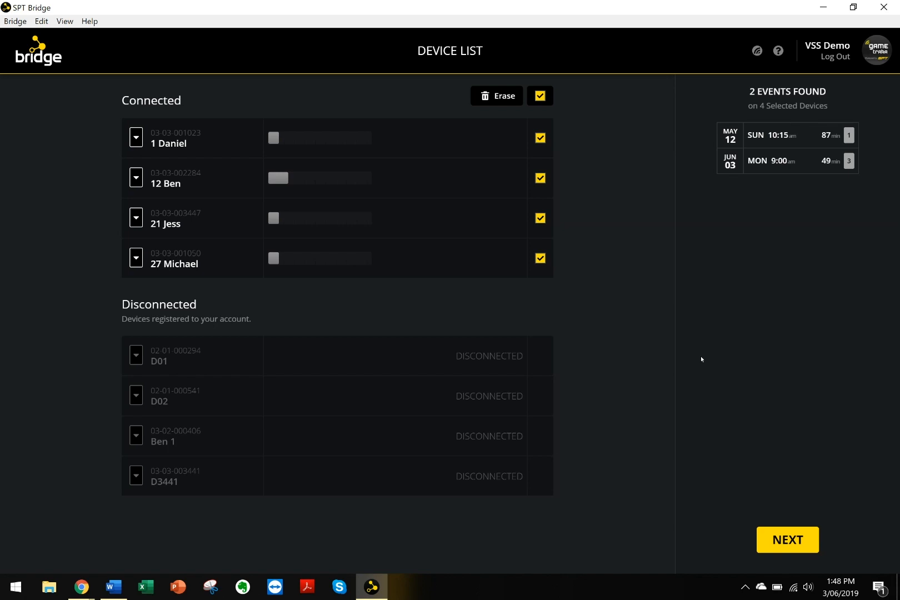
left_click(778, 541)
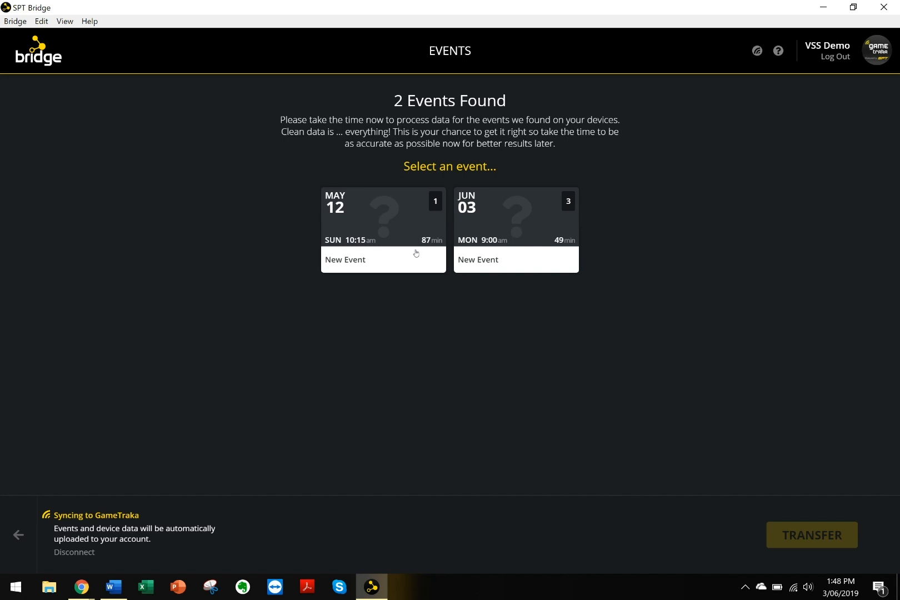
Step: Set the May 12 event as a VSS United training titled Training Session Indv
left_click(383, 225)
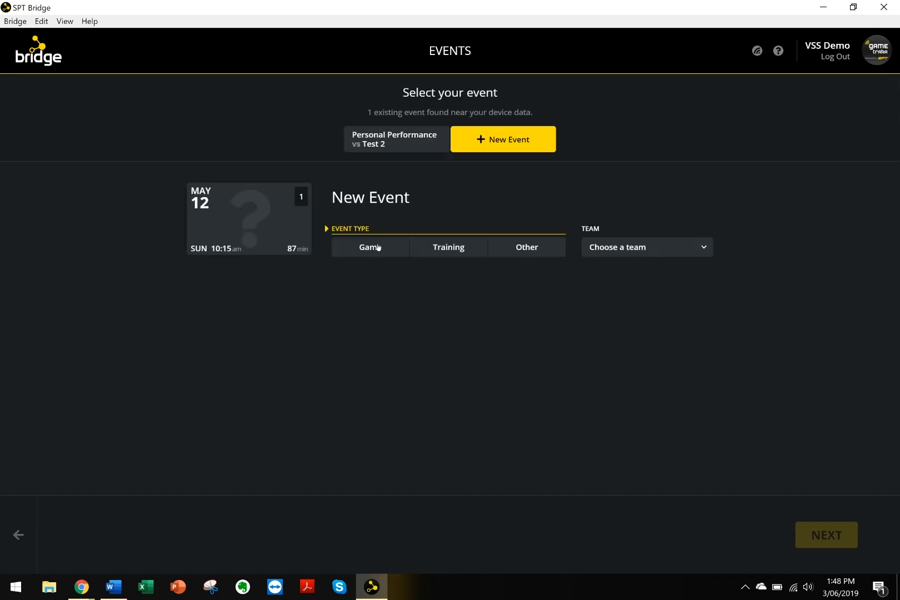
left_click(448, 247)
left_click(622, 247)
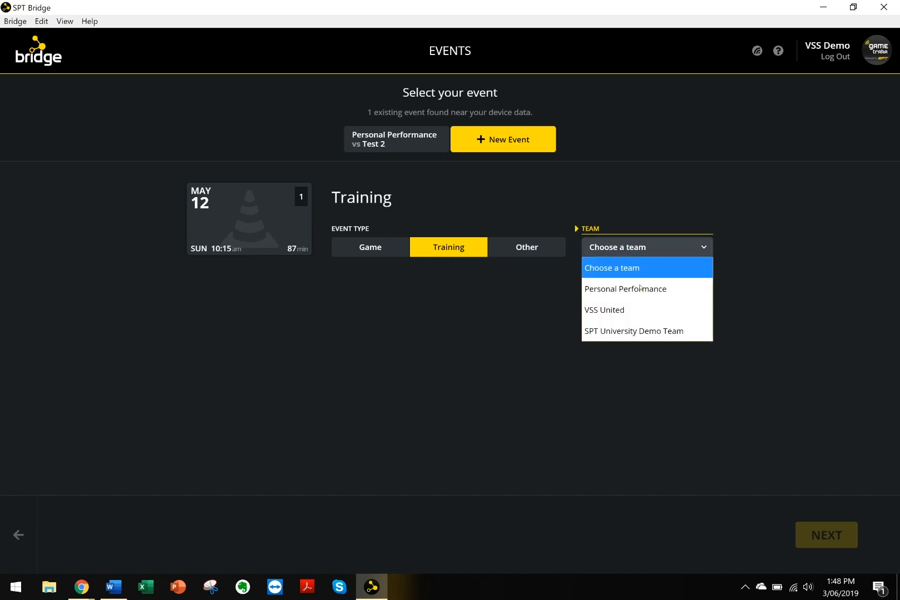
left_click(619, 310)
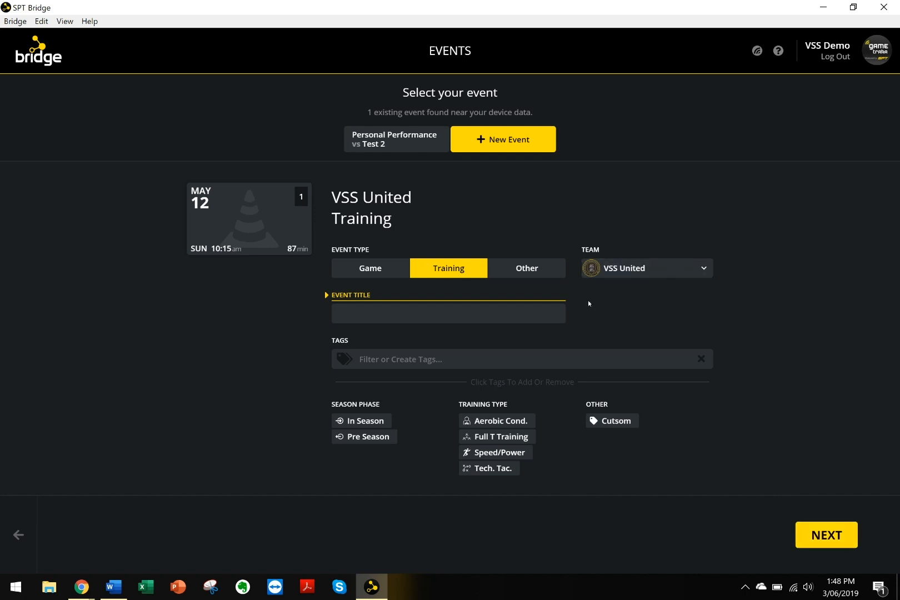
left_click(666, 270)
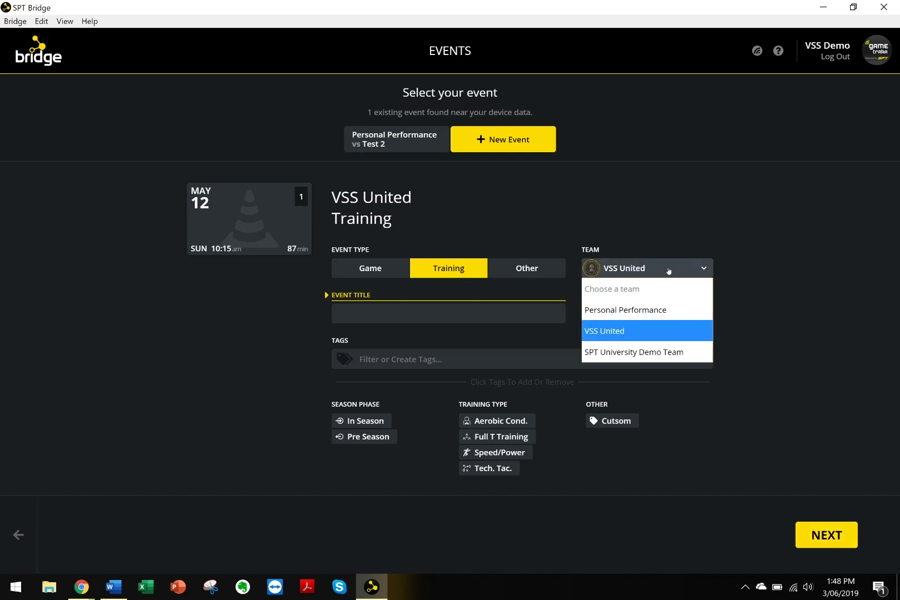
left_click(619, 331)
left_click(513, 313)
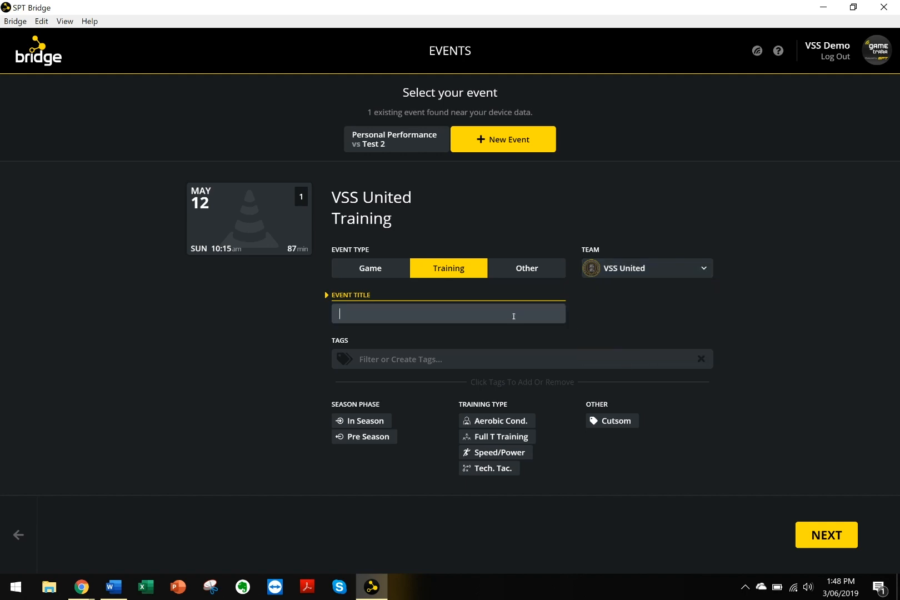
type("Training")
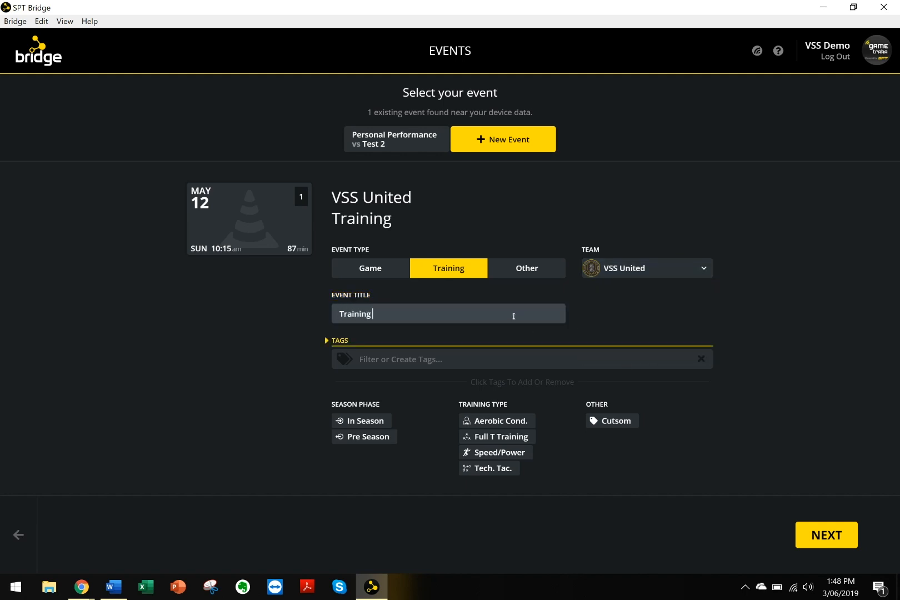
type(" Session In")
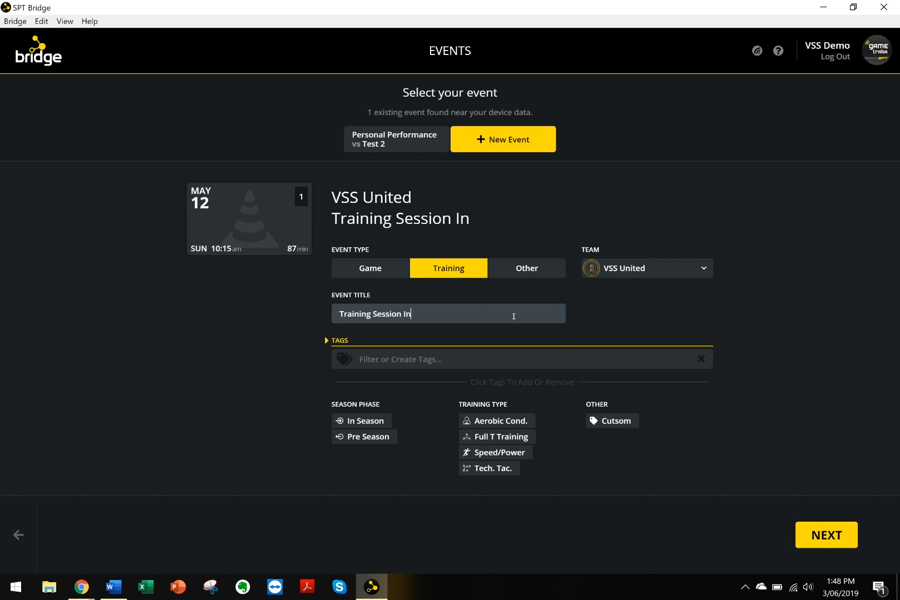
type("dv.")
Step: Tag the training In Season, Aerobic Cond. and a custom Tall Athlete tag, then proceed
left_click(360, 421)
left_click(495, 421)
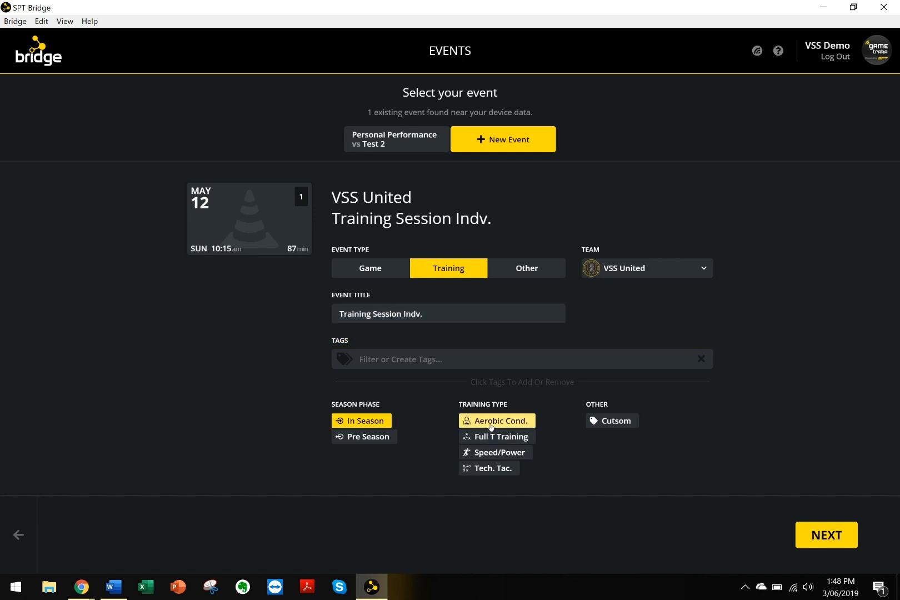
left_click(447, 360)
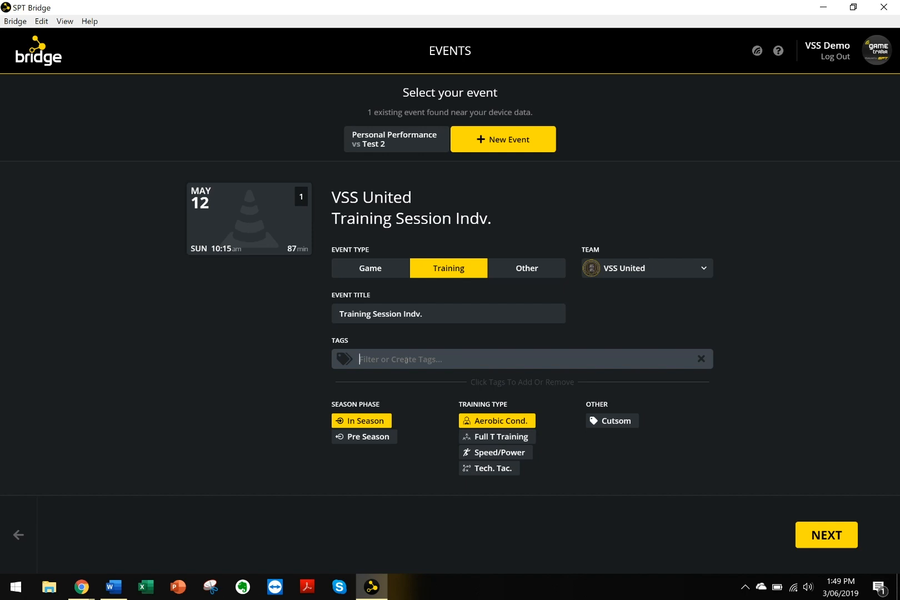
type("Tall Athlet")
type("e")
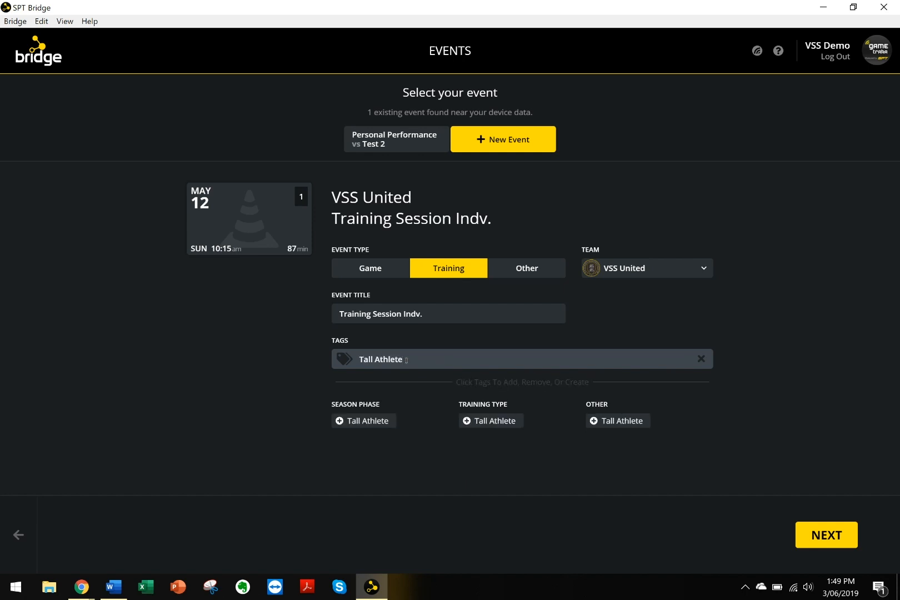
left_click(606, 422)
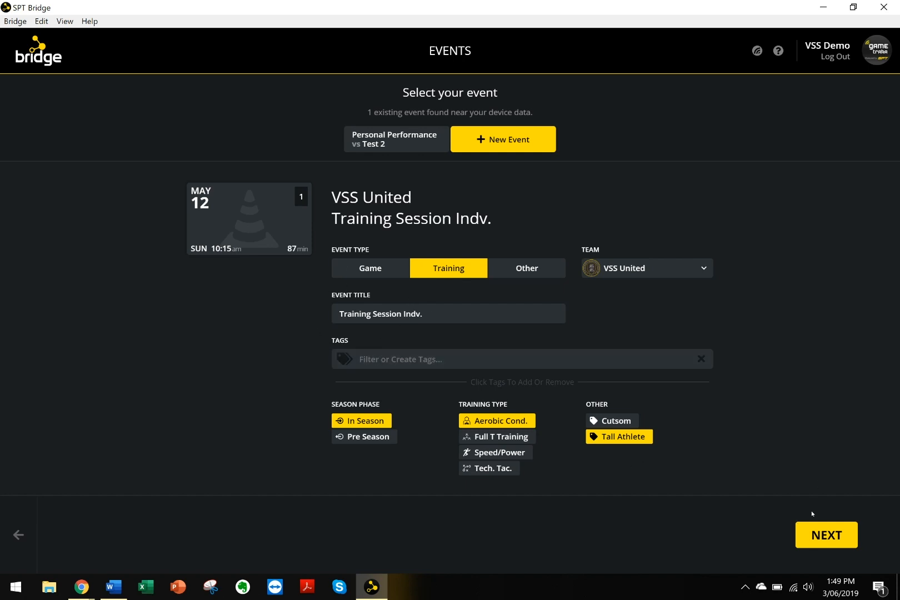
left_click(820, 541)
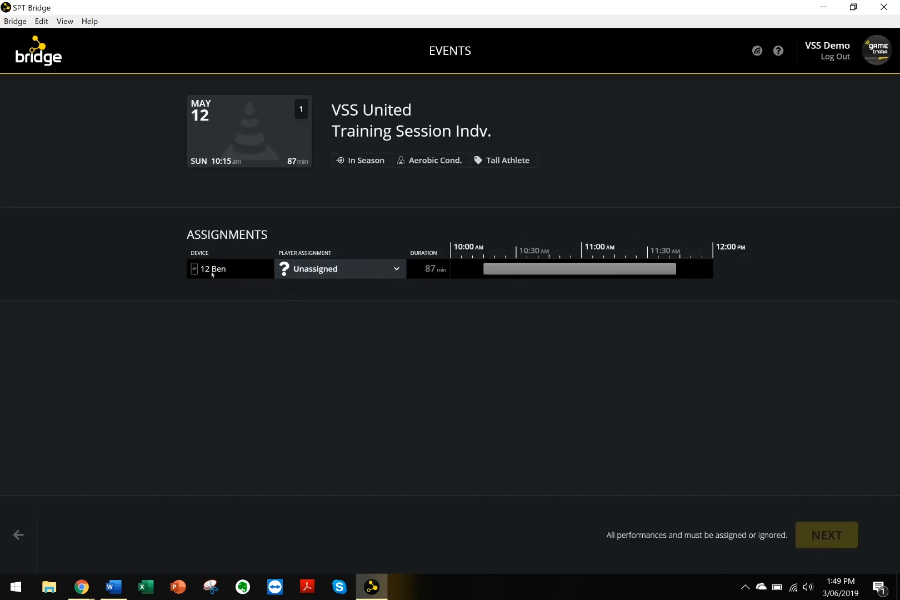
Step: Assign the 12 Ben device to Alvaro Morata and move on to the Jun 03 event
left_click(333, 271)
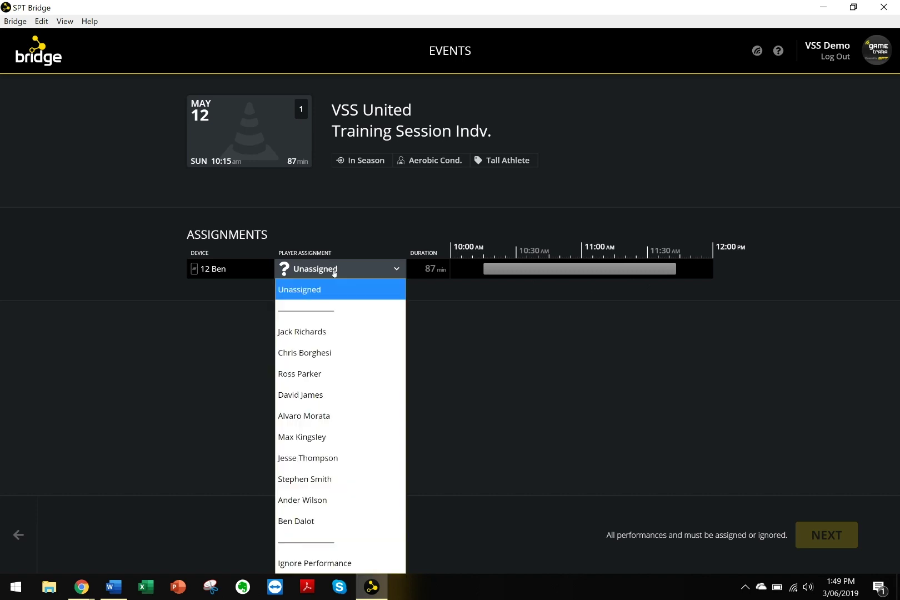
left_click(311, 414)
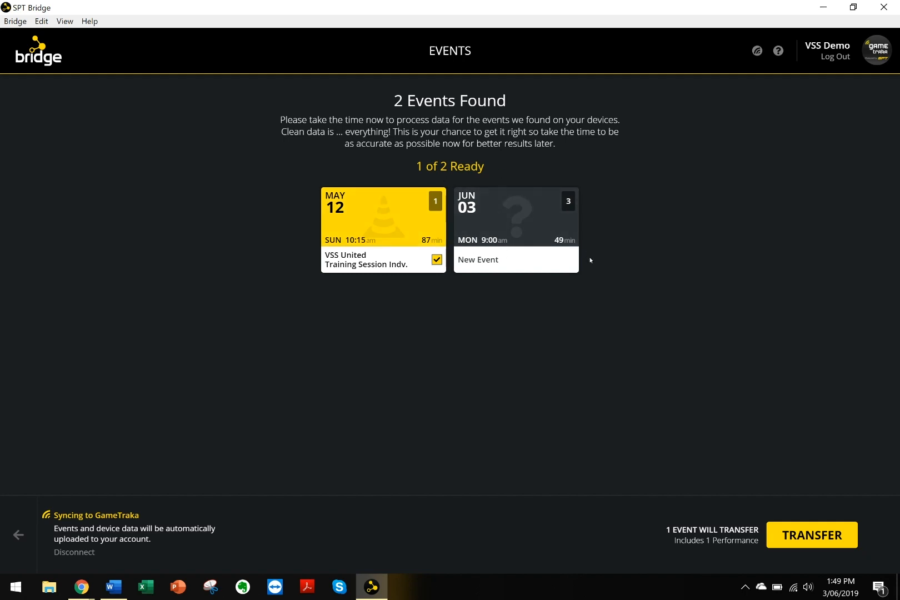
left_click(518, 211)
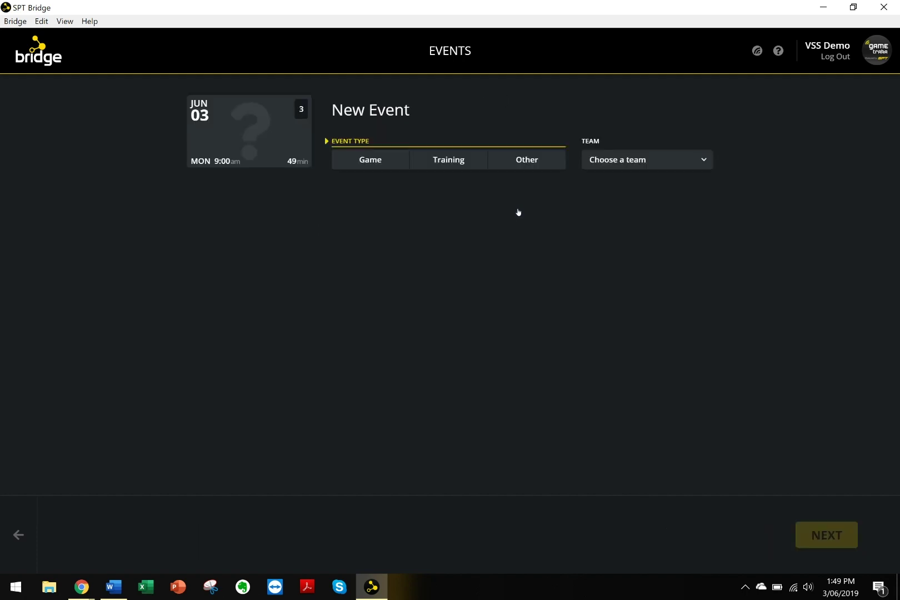
Step: Set the Jun 03 event as a VSS United home game versus Demons
left_click(371, 160)
left_click(636, 160)
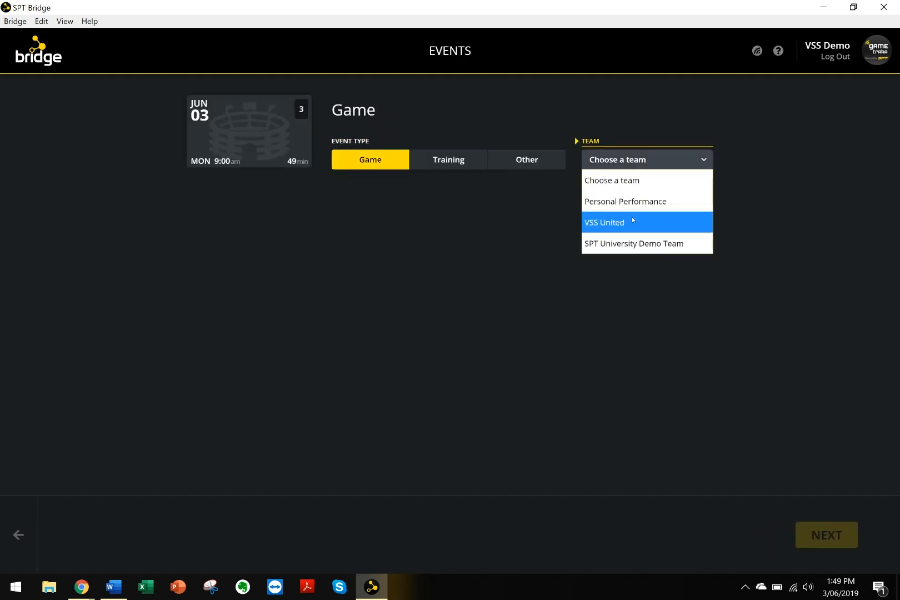
left_click(631, 222)
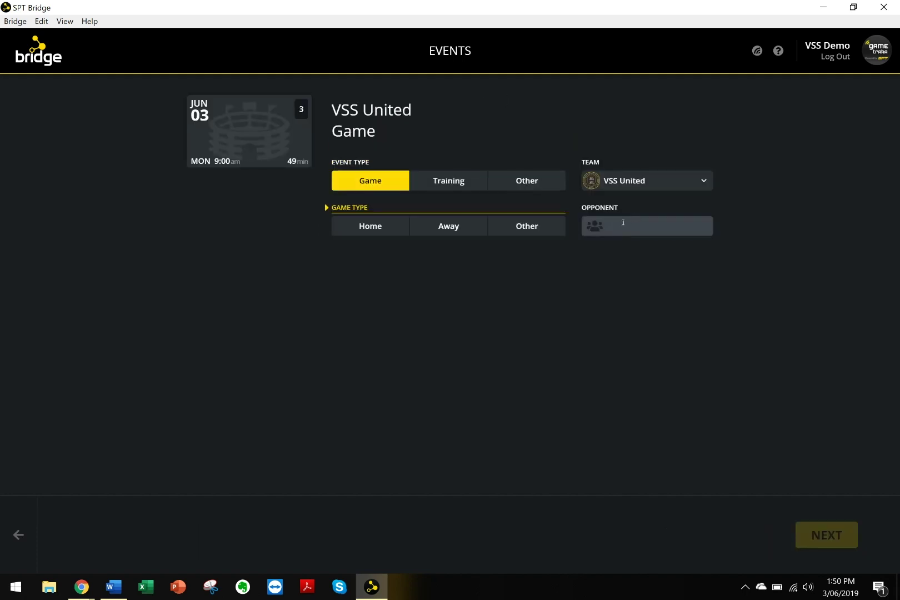
left_click(384, 237)
type("Demons")
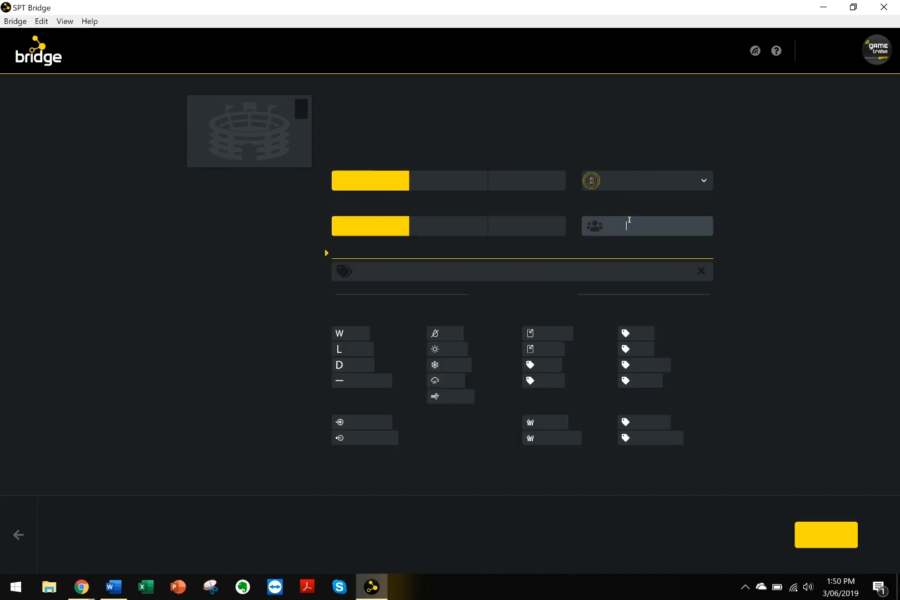
Step: Tag the game Win, Dry, Wide, In Season and Grass
left_click(350, 332)
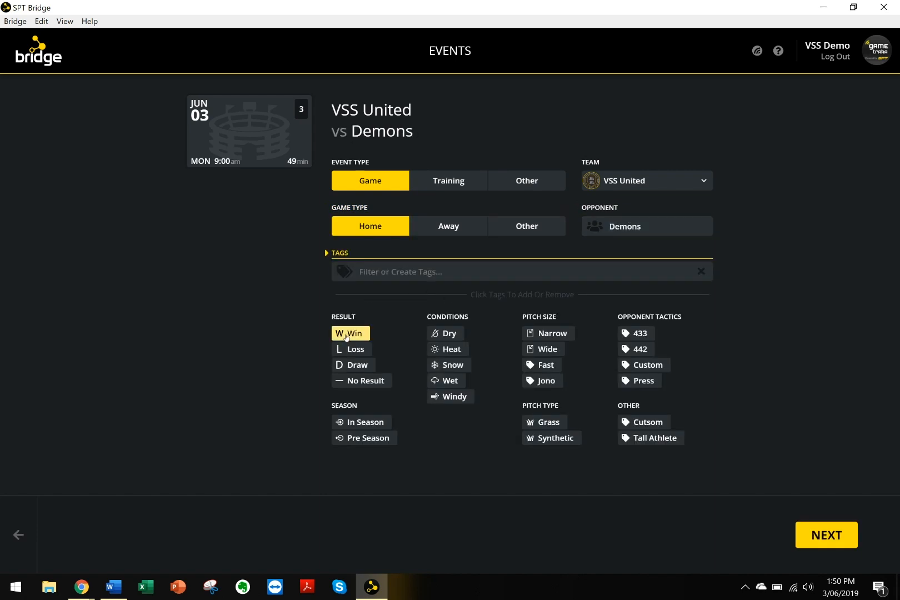
left_click(446, 333)
left_click(543, 349)
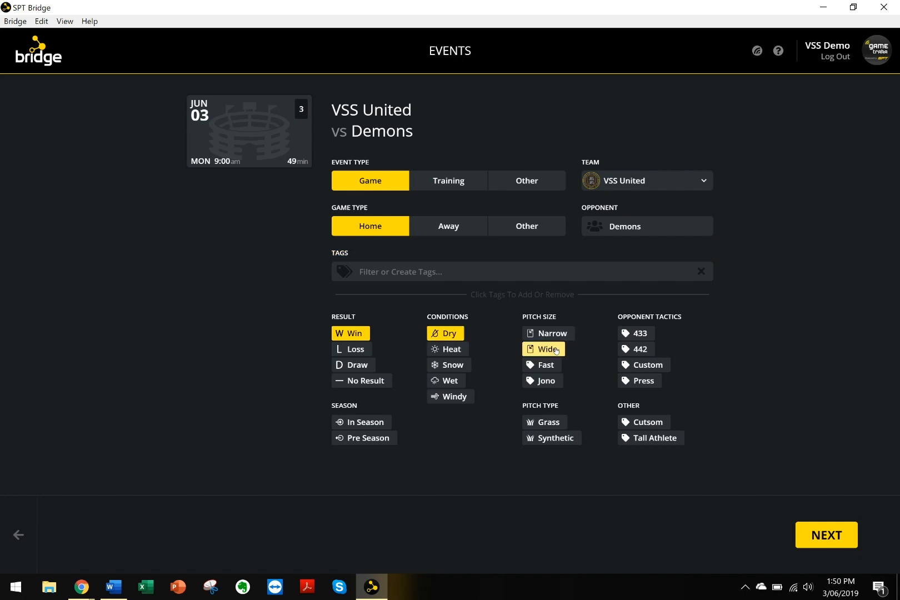
left_click(365, 422)
left_click(545, 422)
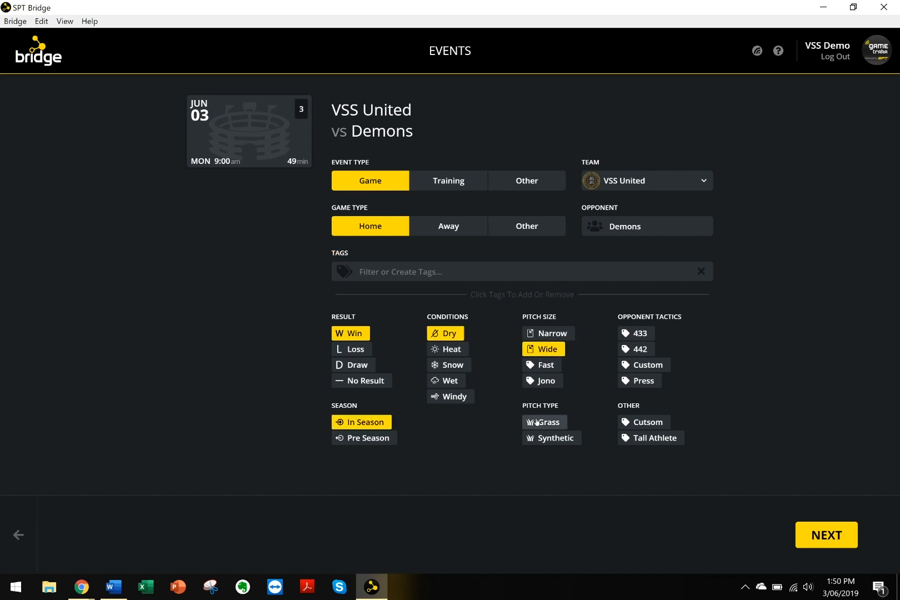
left_click(457, 271)
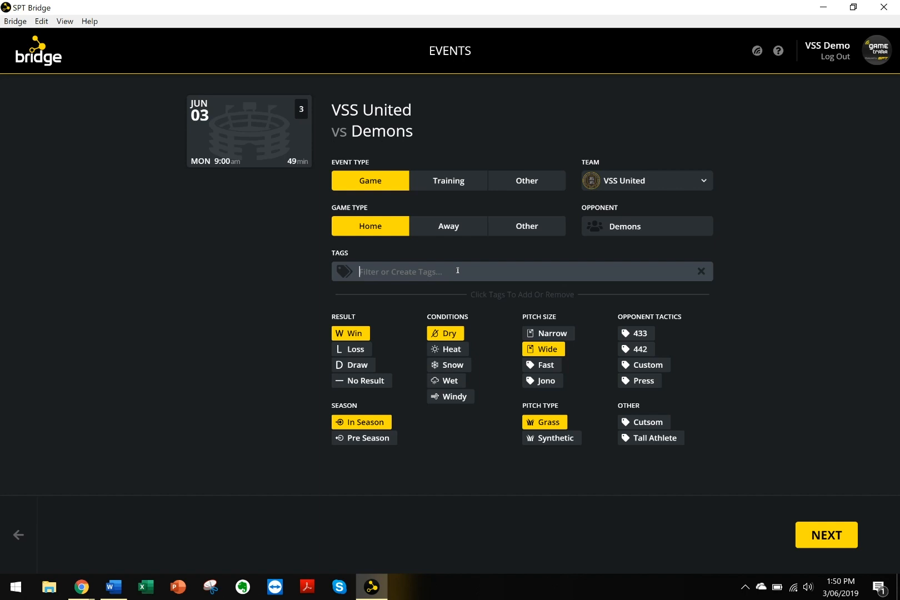
type("Z")
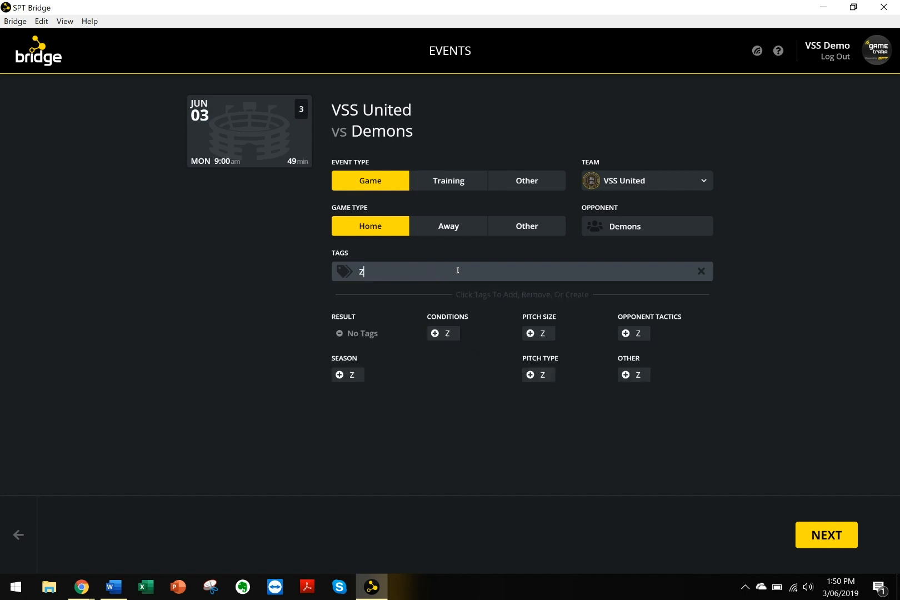
type("one")
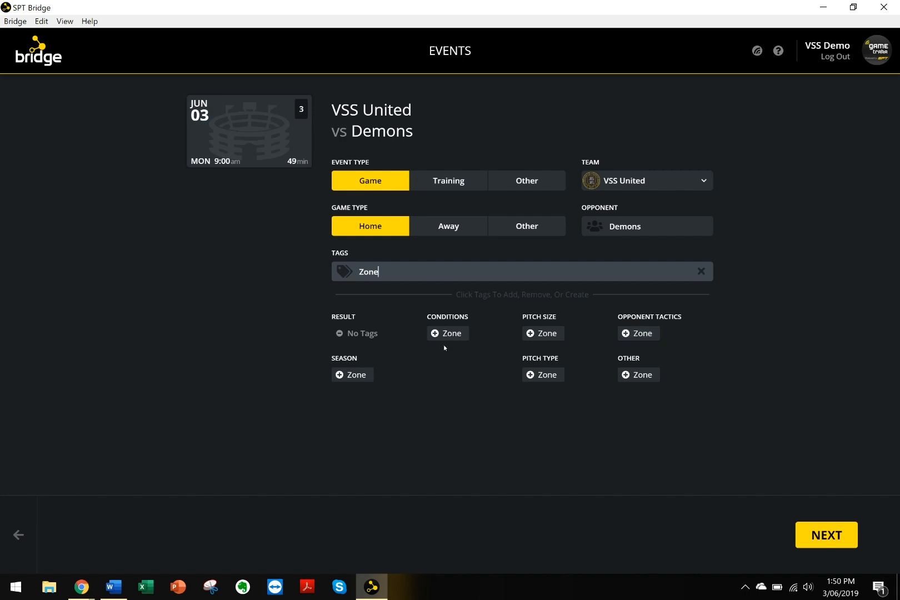
Step: Create a new Zone tag under Opponent Tactics and apply it to the game
left_click(636, 332)
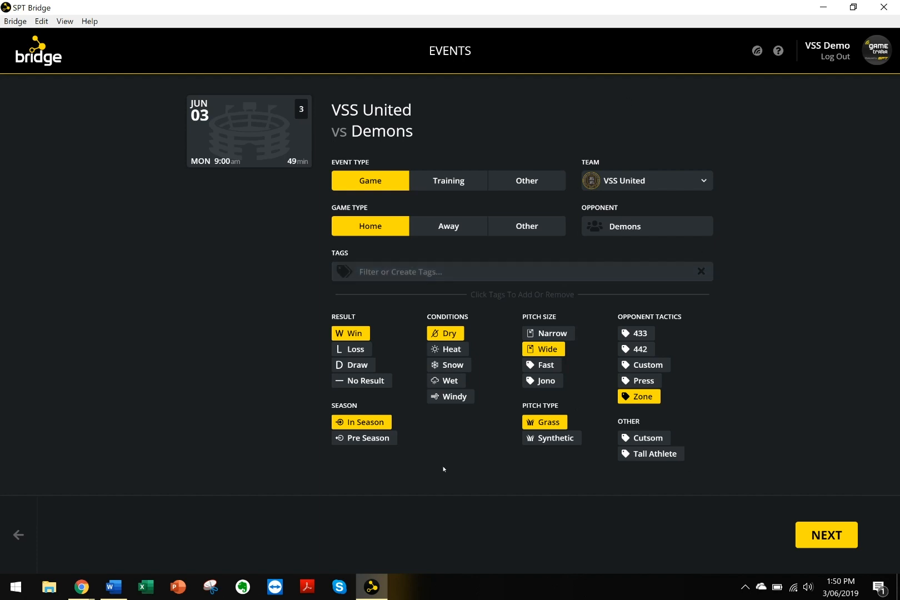
left_click(840, 534)
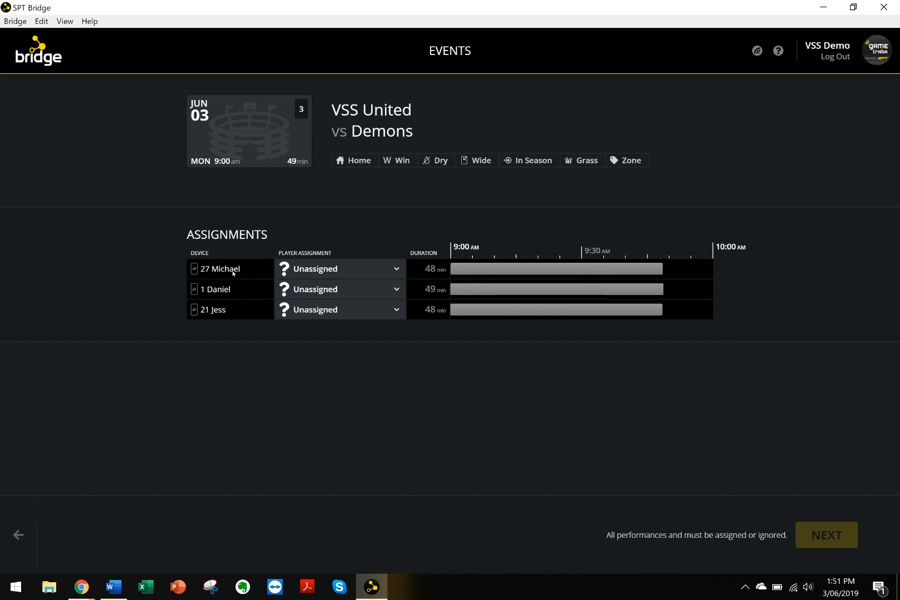
left_click(300, 269)
left_click(322, 272)
left_click(311, 270)
left_click(316, 331)
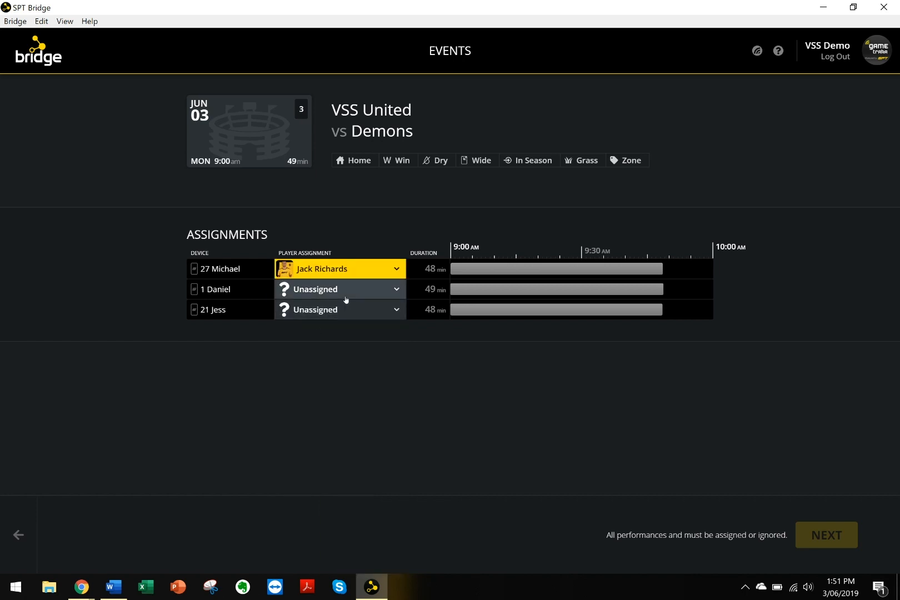
left_click(347, 290)
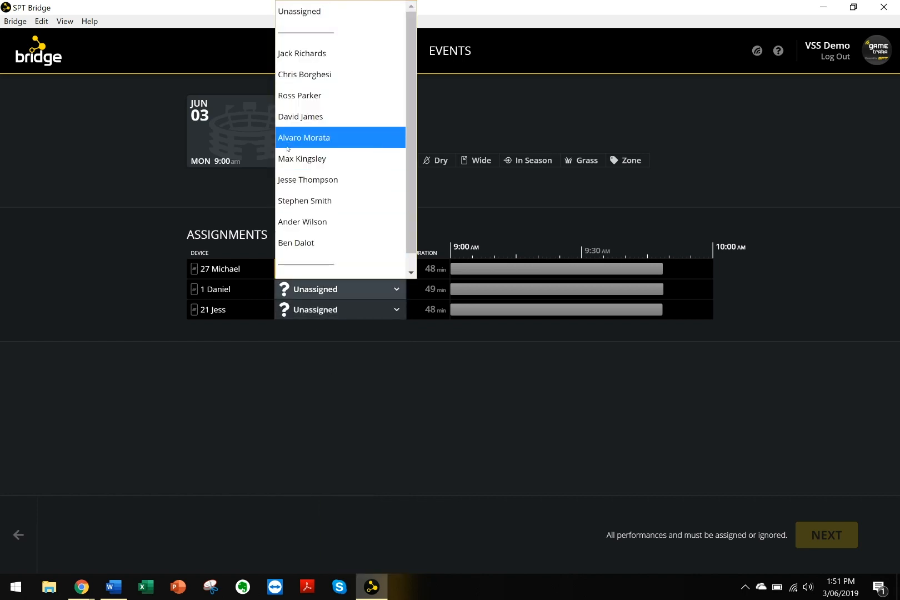
left_click(304, 138)
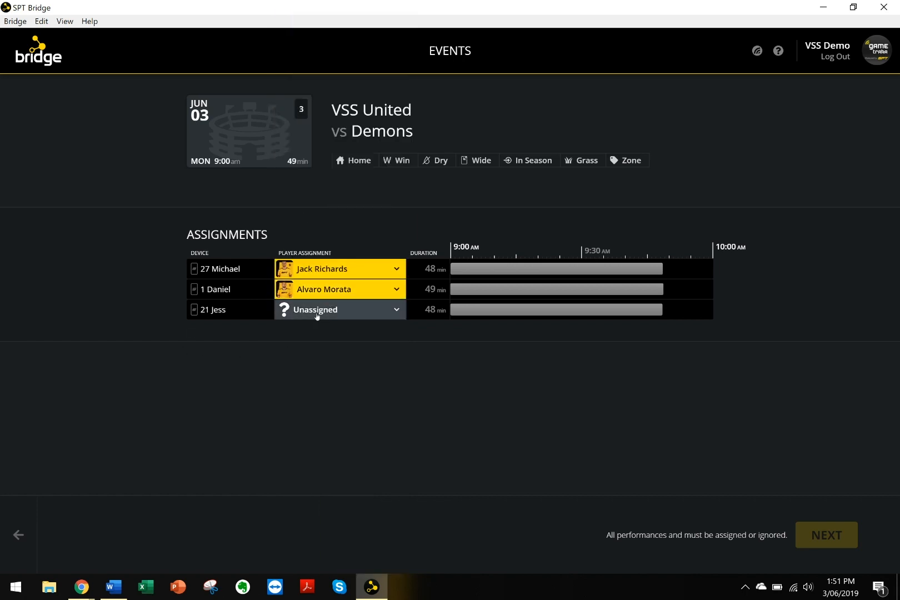
left_click(317, 313)
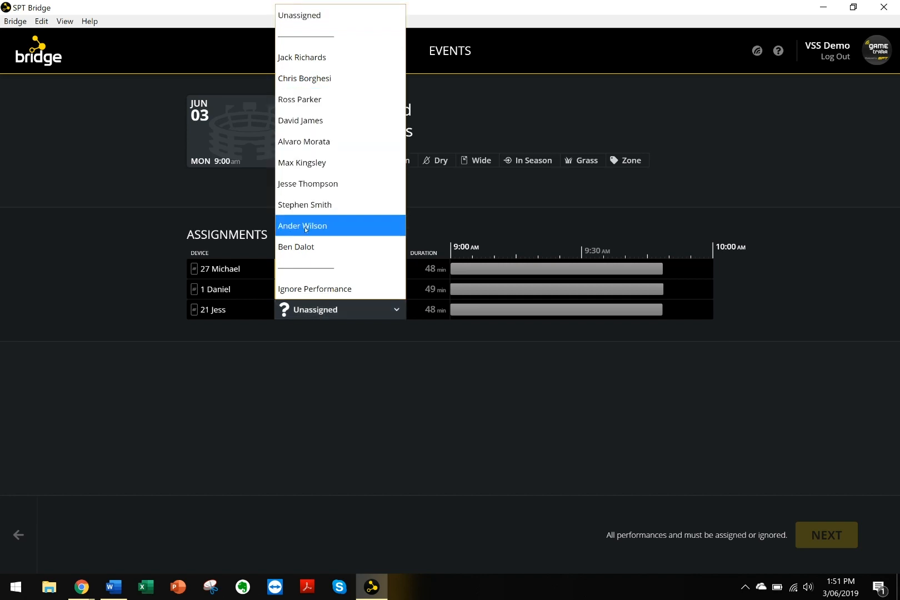
left_click(305, 142)
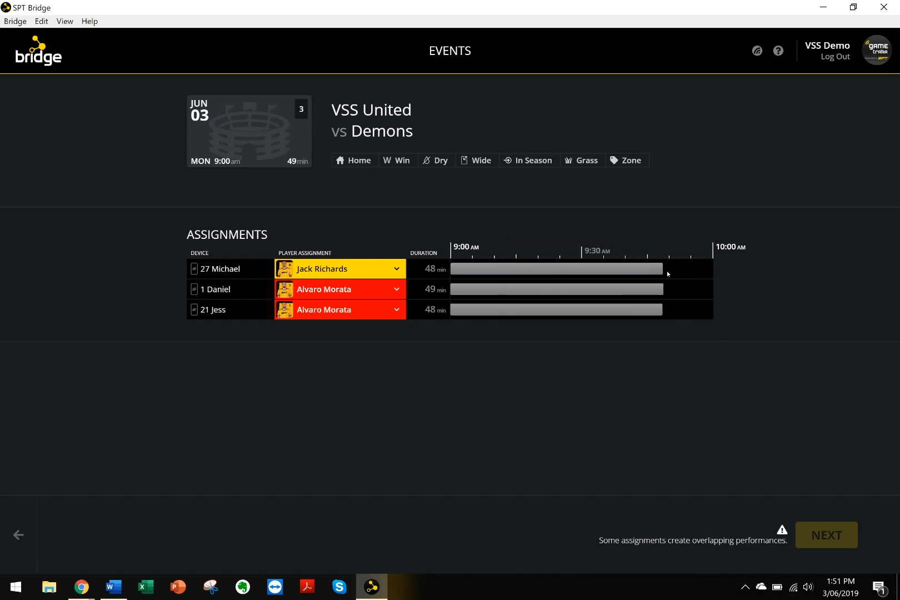
left_click(376, 306)
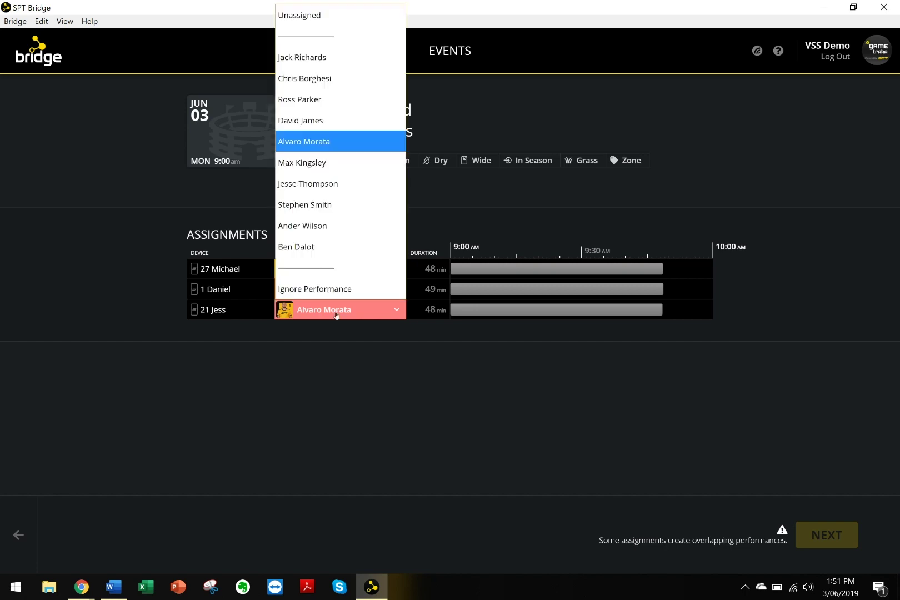
left_click(323, 225)
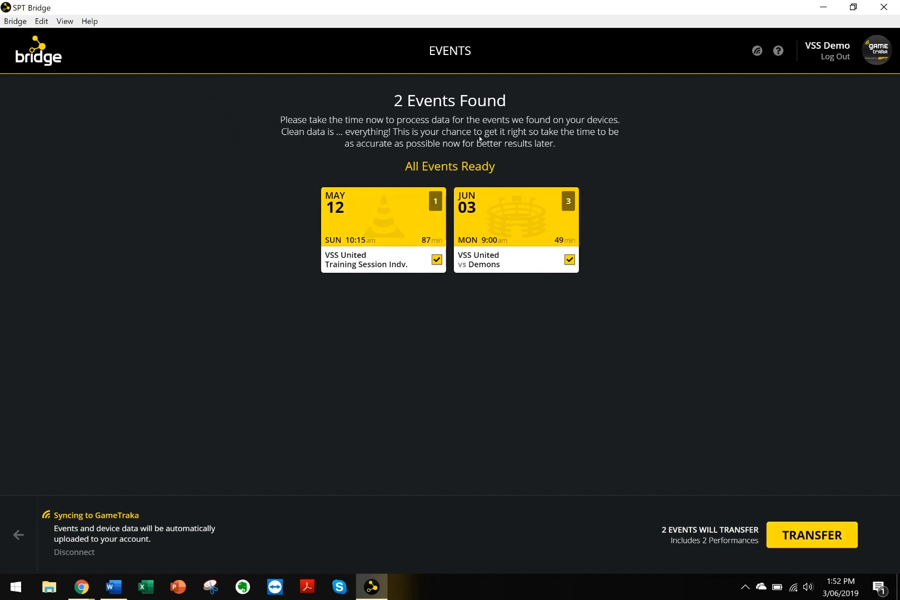
Step: Transfer both VSS United events to GameTraka with May 12 included
left_click(437, 260)
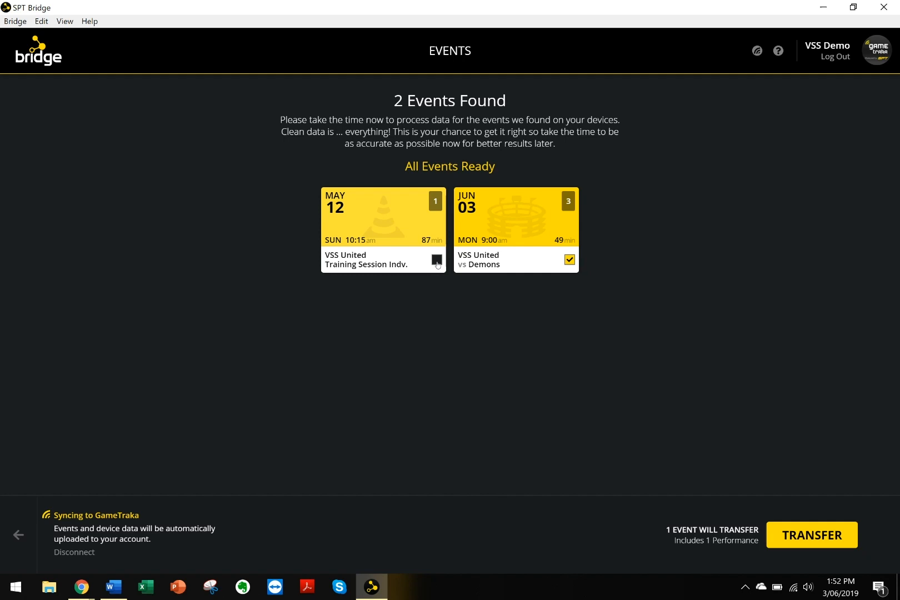
left_click(437, 261)
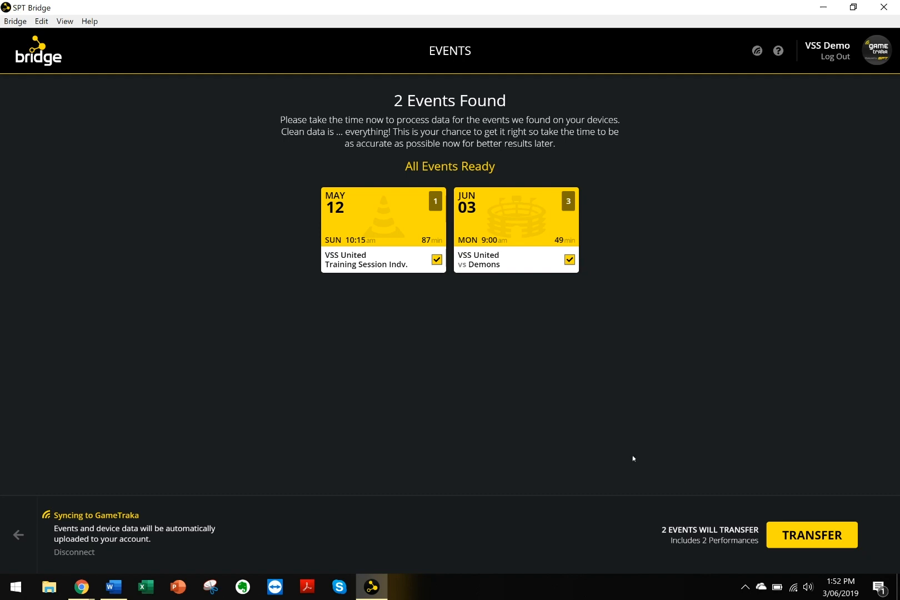
left_click(799, 536)
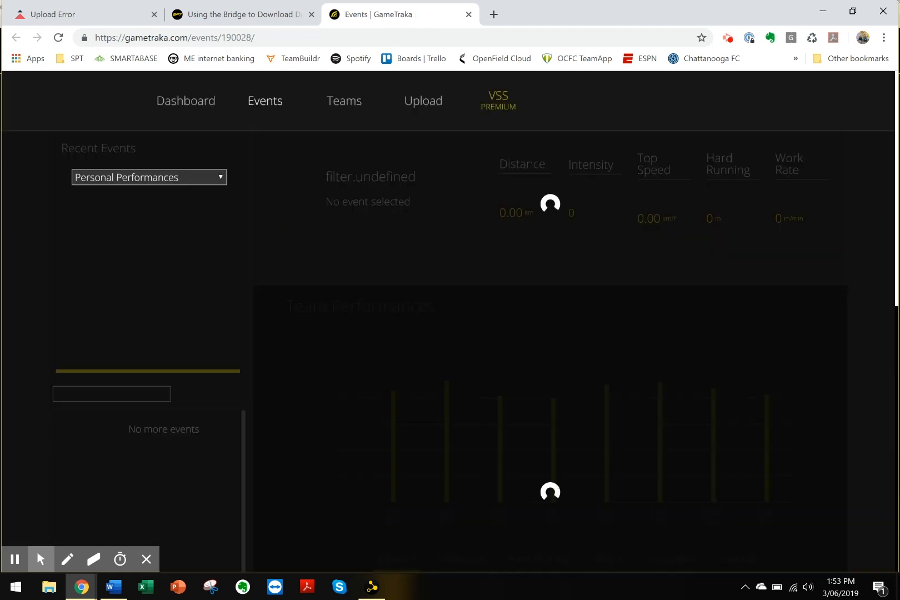
scroll(600, 316, "down", 3)
scroll(600, 316, "down", 2)
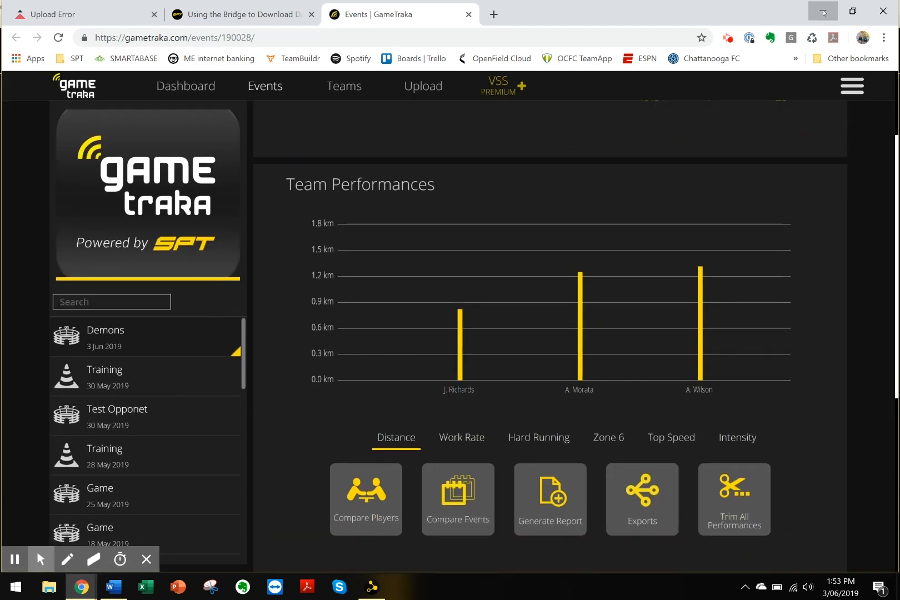
Step: Minimize the browser to return to the SPT Bridge upload summary
left_click(822, 12)
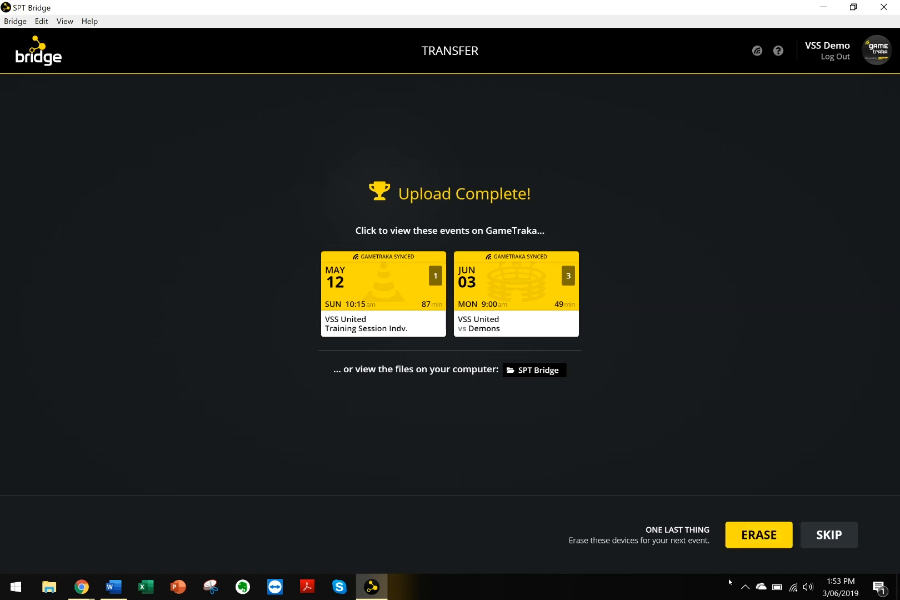
Step: Erase all four connected tracking devices
left_click(758, 539)
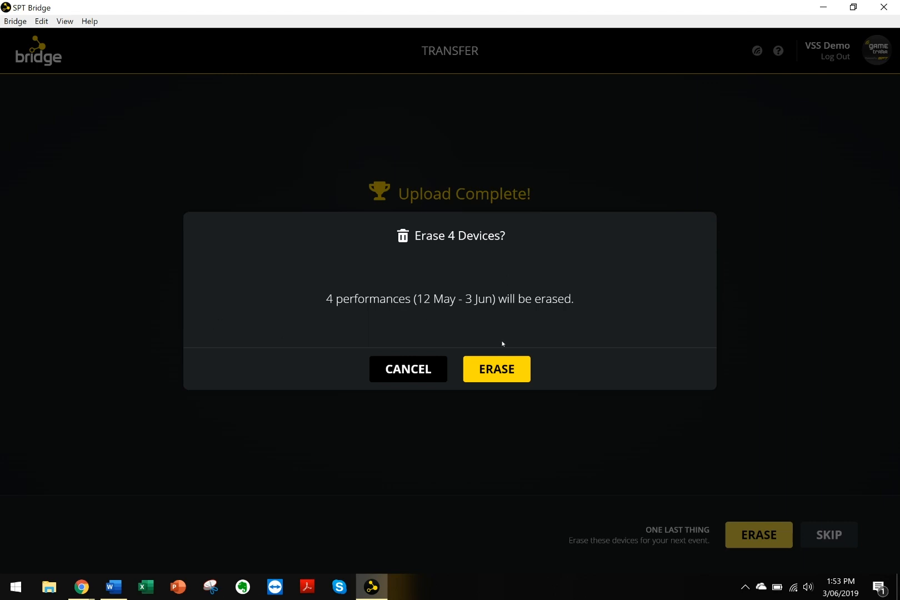
left_click(512, 373)
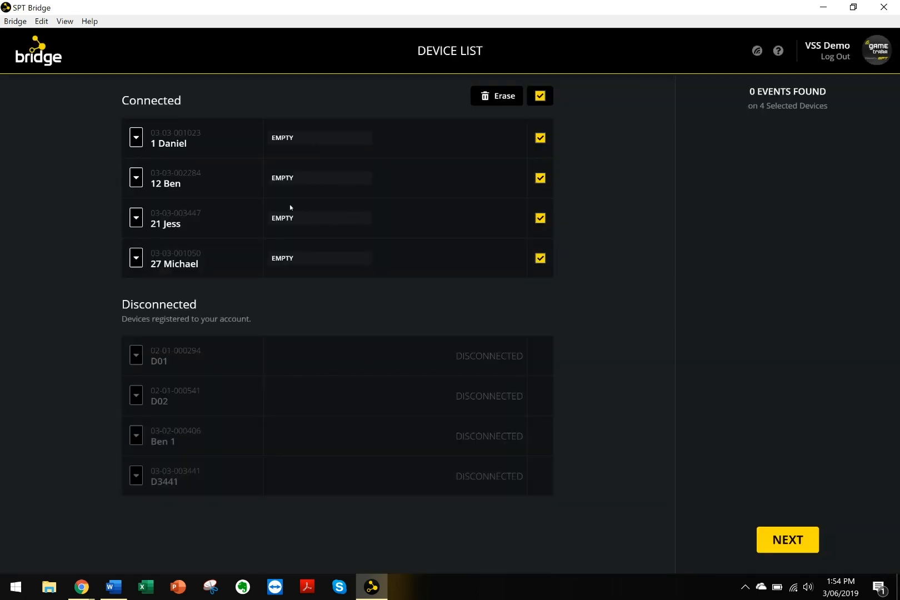